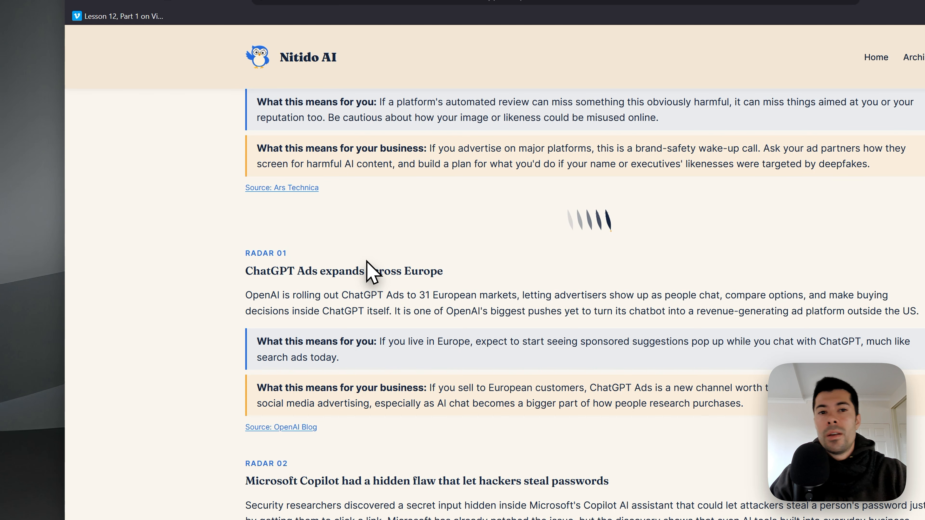
- Open the OpenAI article on ChatGPT Ads expanding across Europe, skim it and copy its web address
left_click(323, 23)
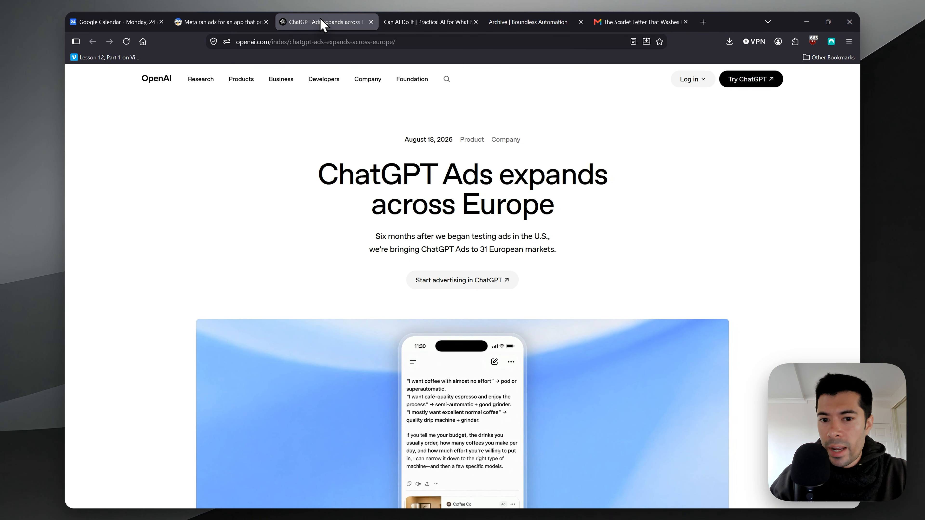
scroll(510, 169, "down", 15)
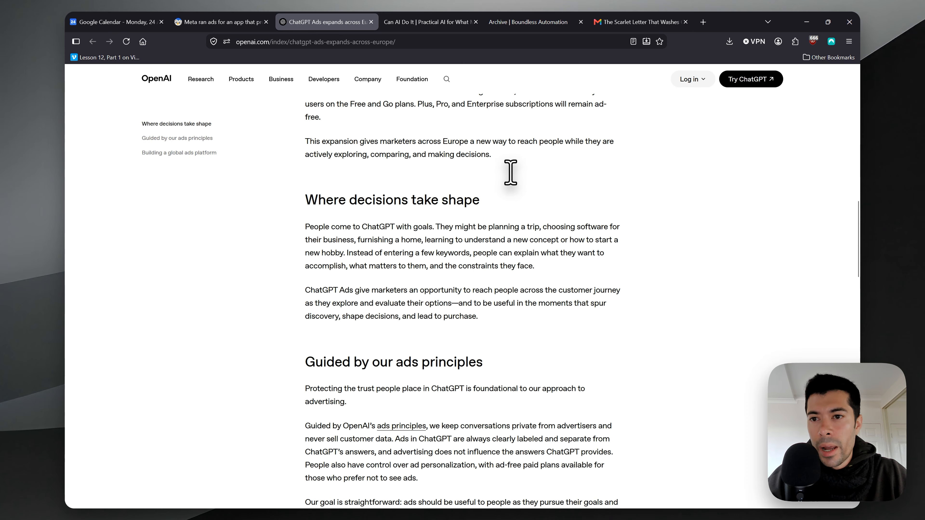
scroll(510, 173, "up", 15)
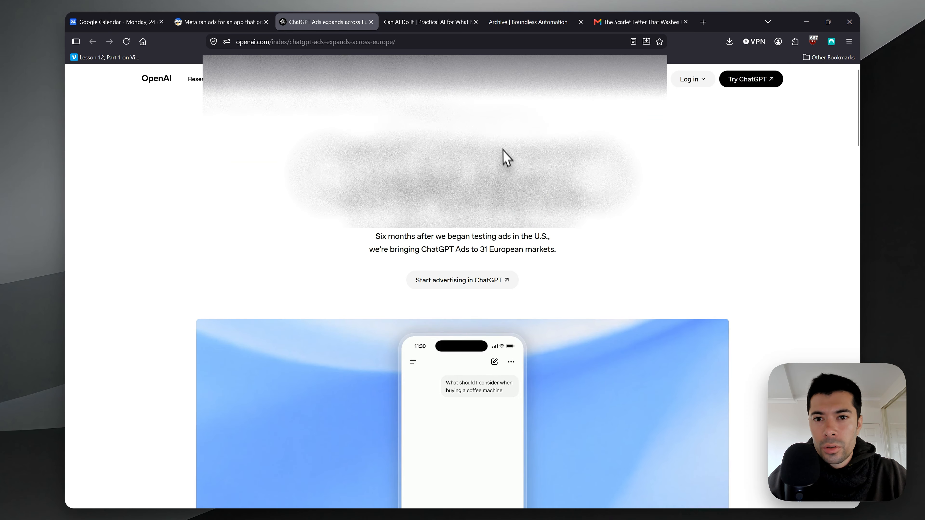
left_click(465, 41)
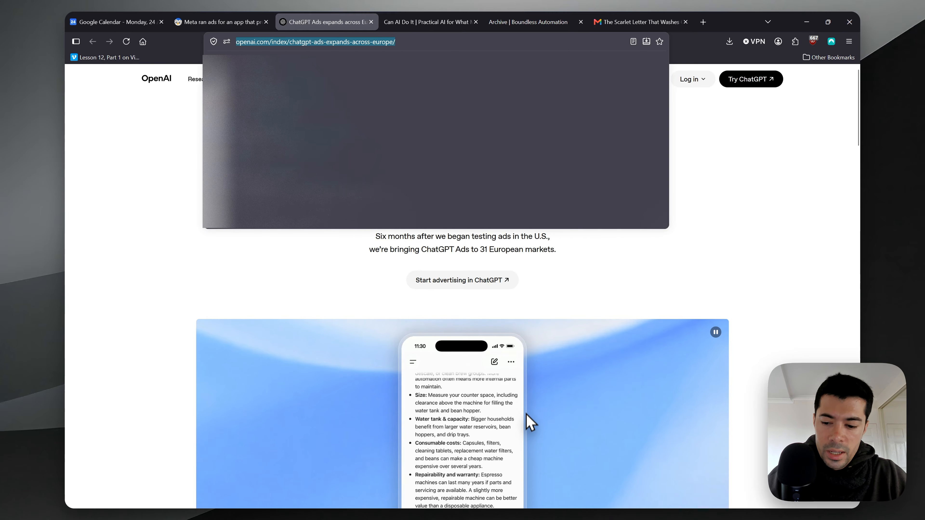
- Switch to the Claude app's Newsletter - ENGLISH Version session and send "this is going to be the next edition:" followed by the copied article link
key("alt+Tab")
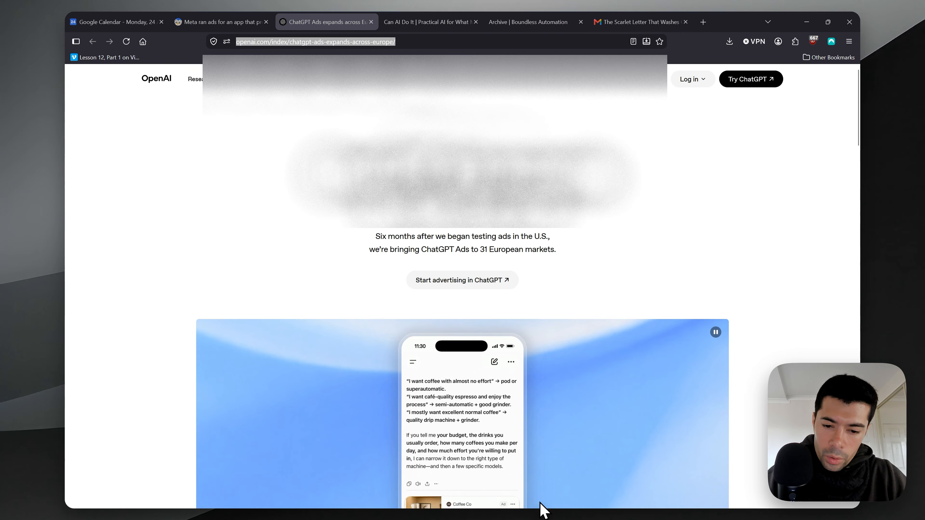
key("super")
left_click(628, 498)
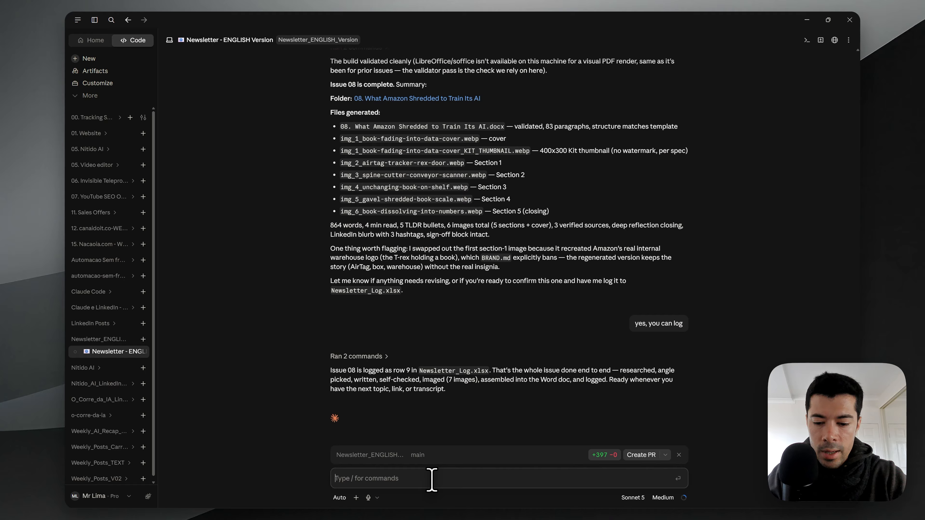
type("this is going to ")
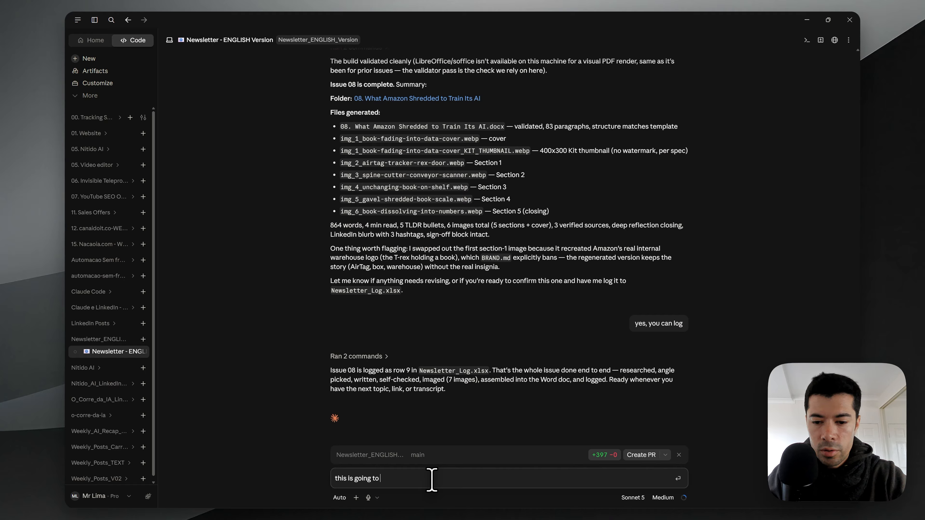
type("be the n")
key("BackSpace")
type("the ne")
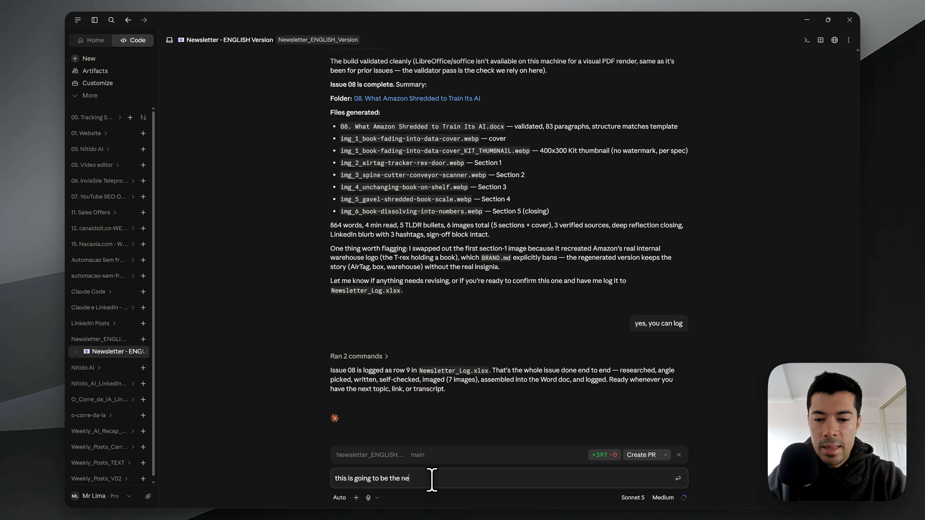
type("xt edition:")
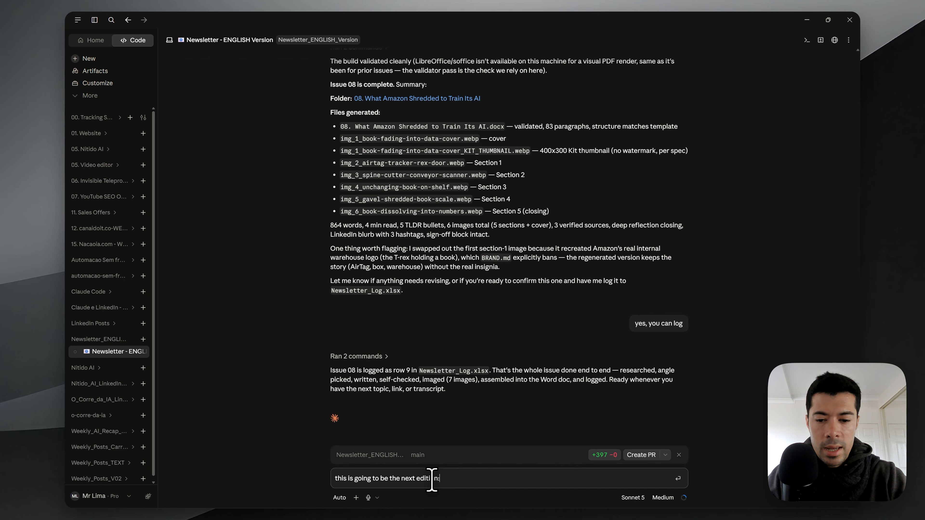
type("https://openai.com/index/chatgpt-ads-expands-across-europe/")
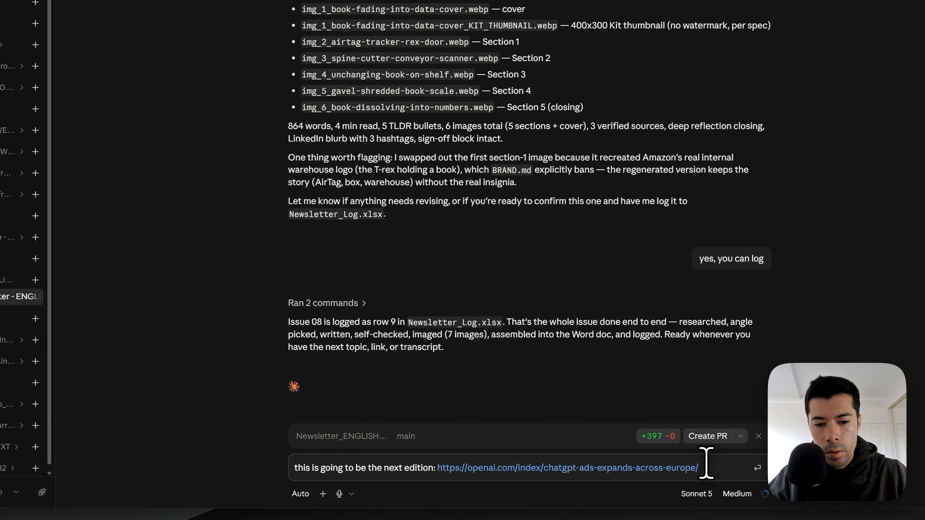
key("Return")
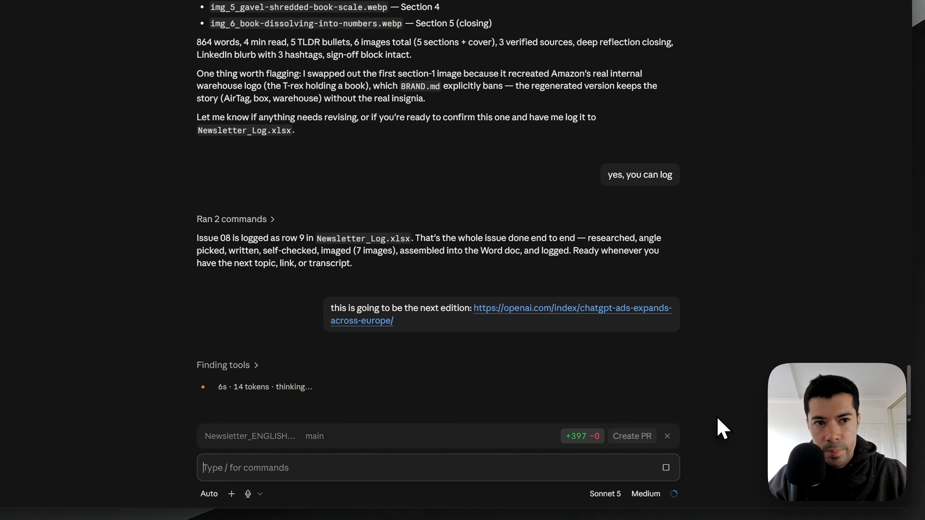
- Check the session's context window and plan usage limits
left_click(674, 495)
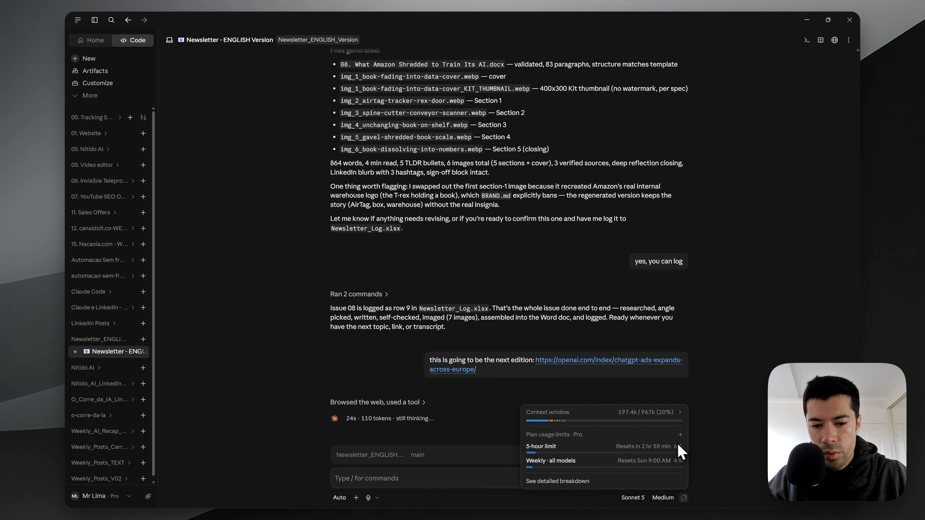
left_click(684, 497)
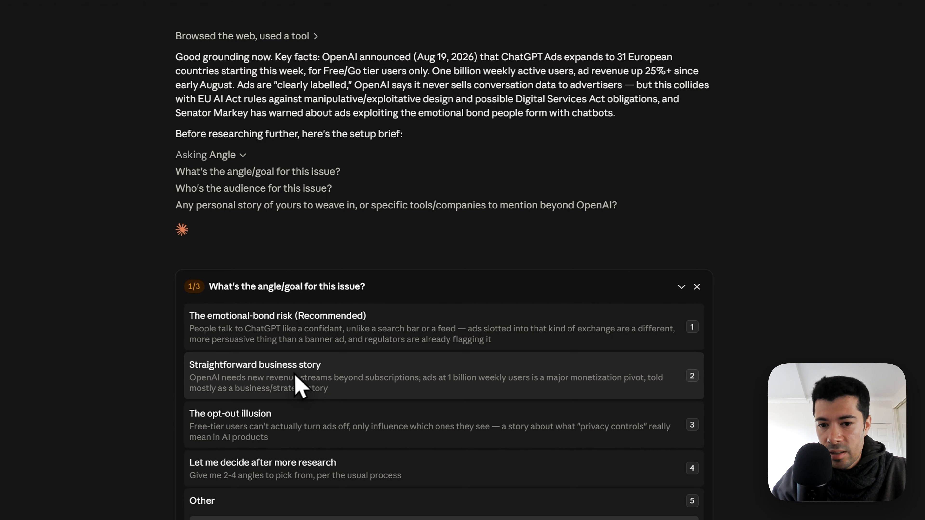
- Answer the setup brief with the emotional-bond risk angle, the default audience of curious AI learners and business owners, and no personal story
scroll(255, 419, "down", 1)
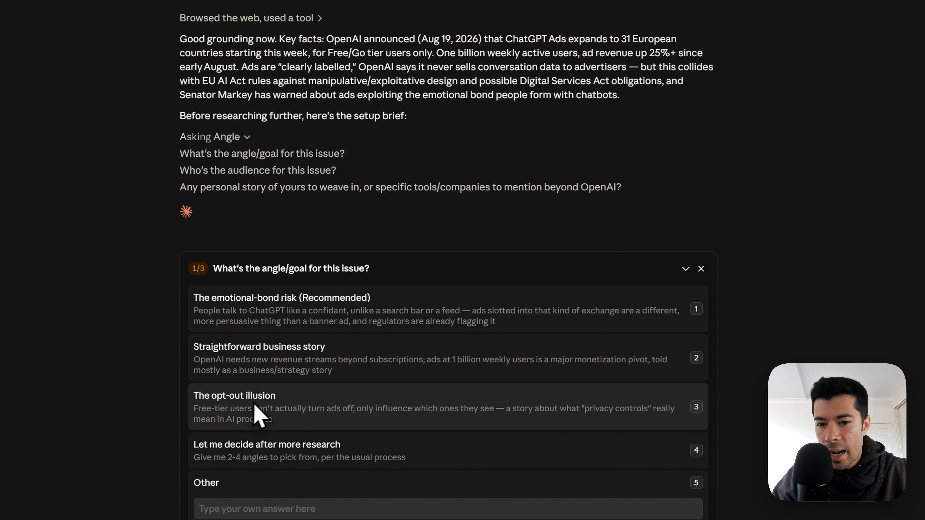
left_click(289, 317)
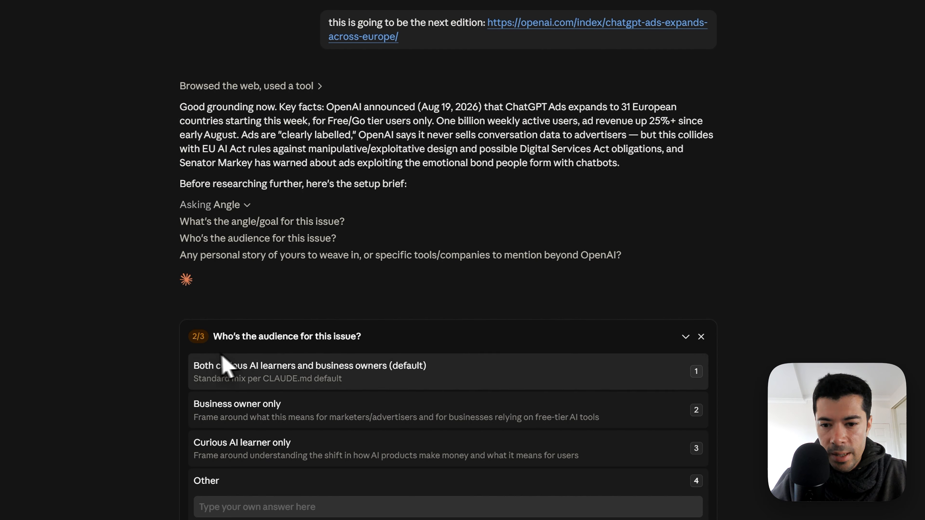
left_click(385, 367)
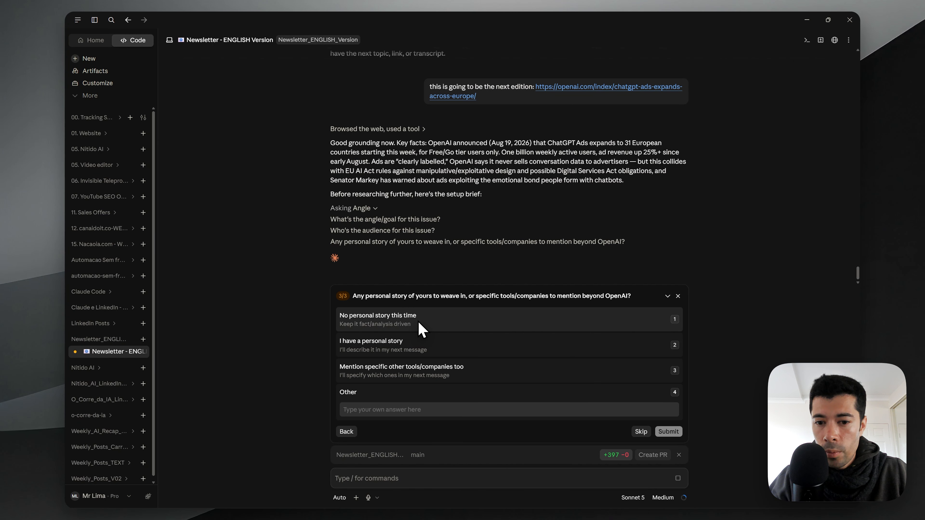
left_click(422, 328)
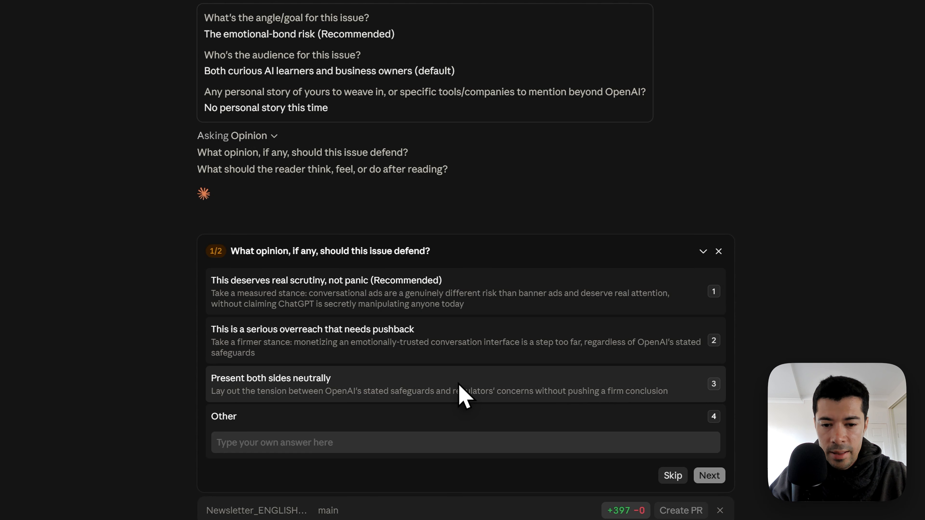
- Choose "Present both sides neutrally" as the opinion and "Notice when a chatbot's suggestion might be an ad" as the reader takeaway
left_click(459, 392)
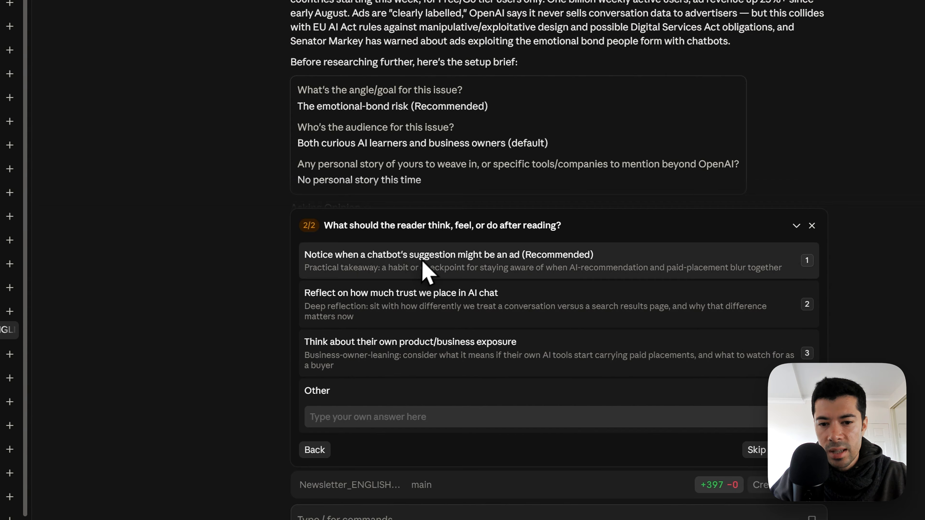
left_click(402, 260)
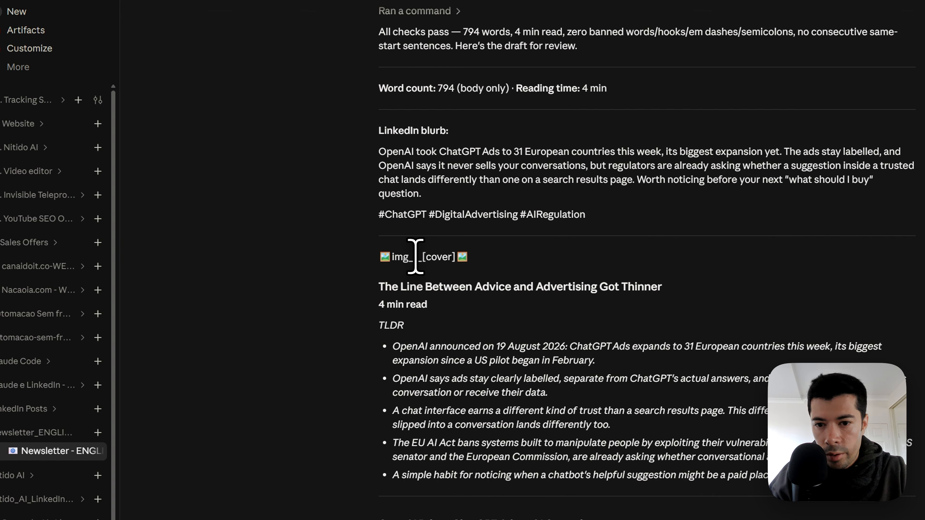
- Review the newsletter draft through to its sources and approve it by sending "all good, generate the images"
scroll(416, 255, "down", 4)
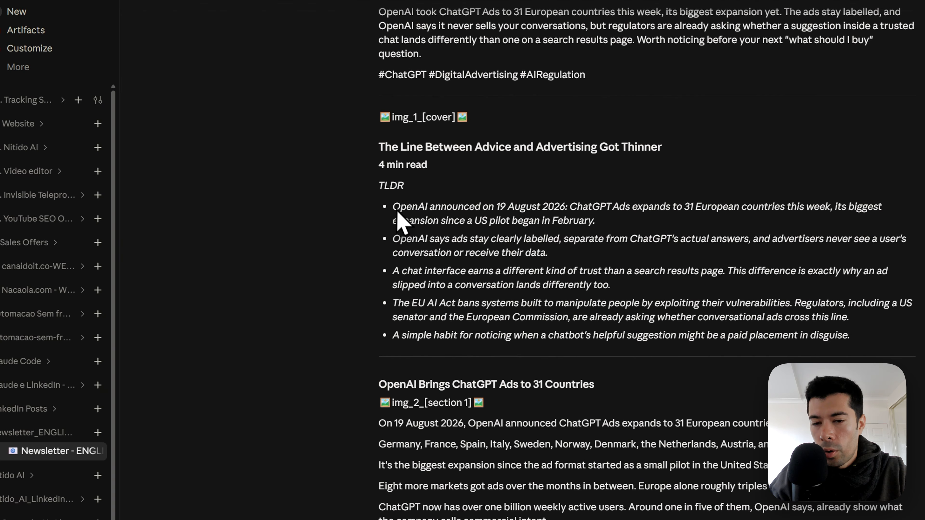
scroll(404, 209, "down", 5)
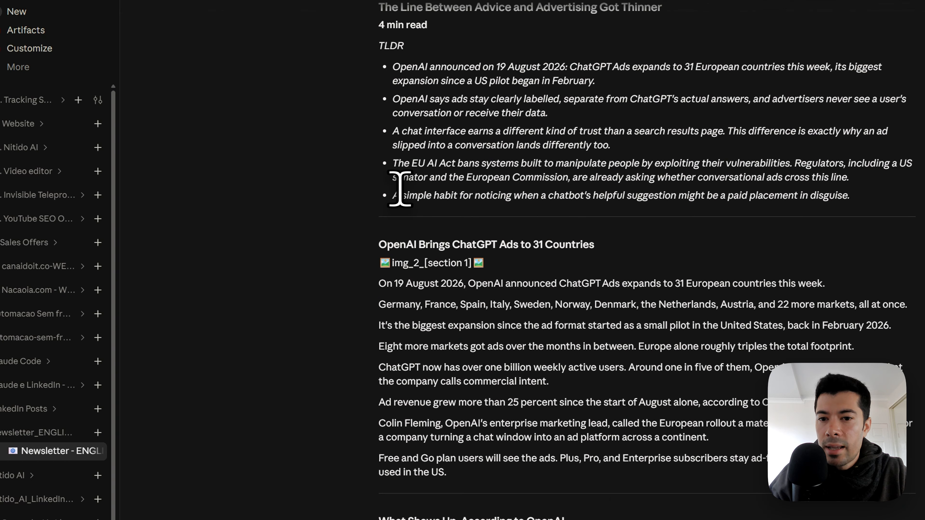
scroll(402, 188, "down", 12)
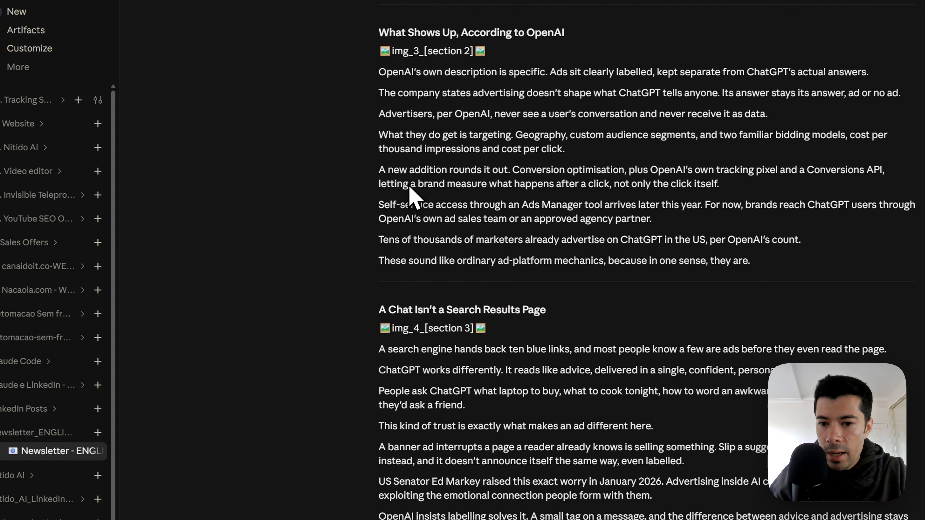
scroll(411, 197, "down", 18)
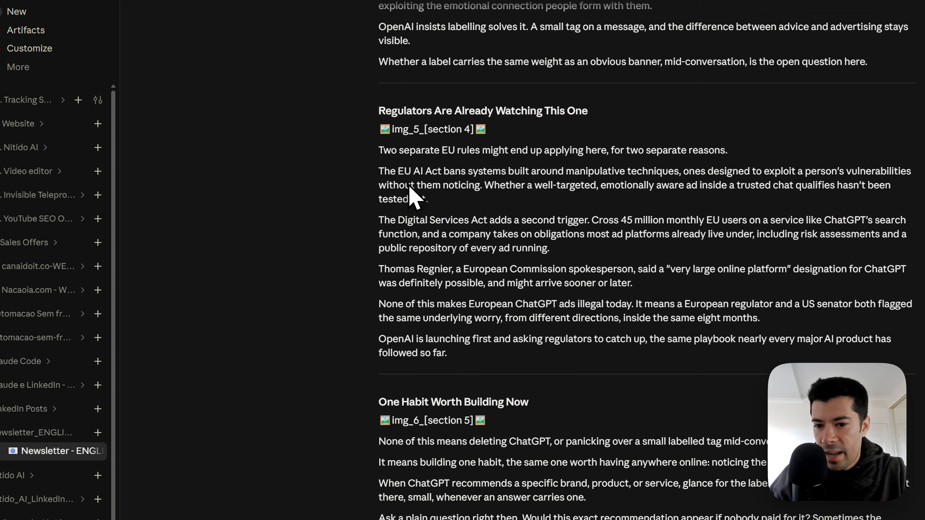
scroll(410, 190, "down", 3)
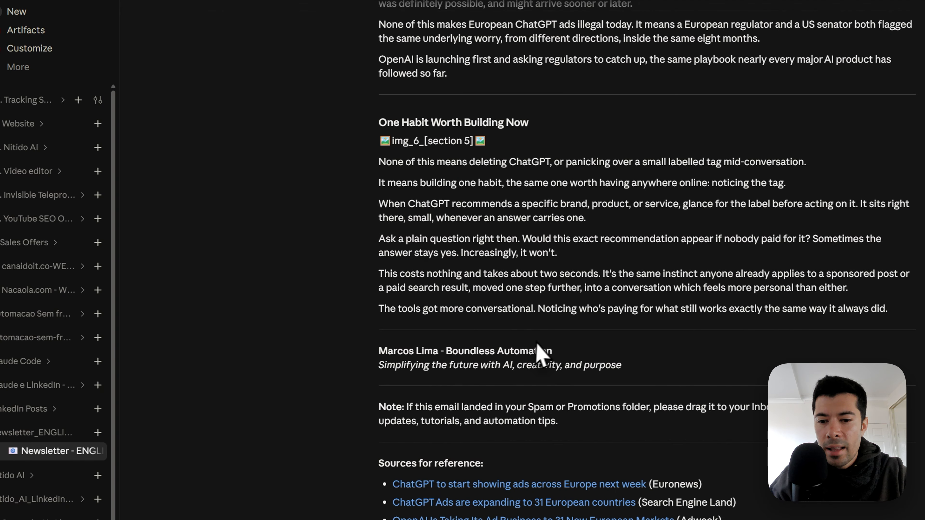
scroll(541, 356, "down", 2)
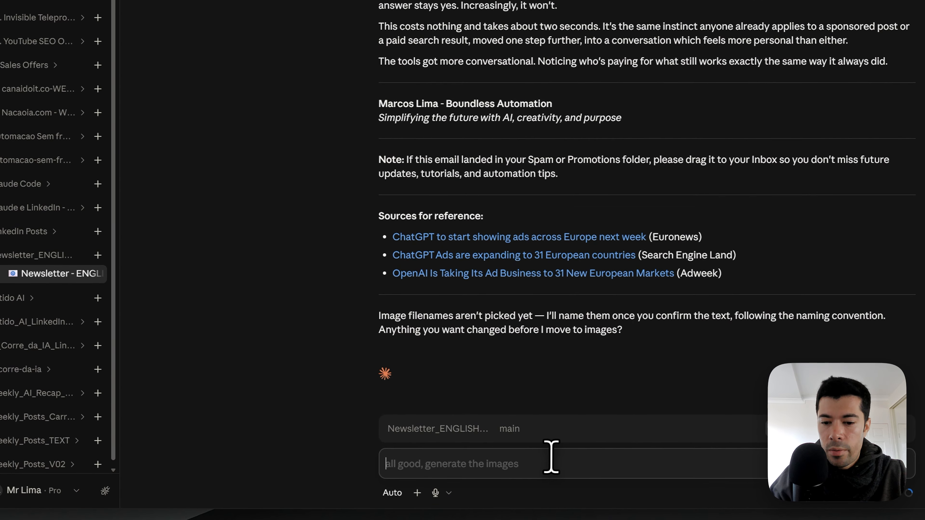
key("Tab")
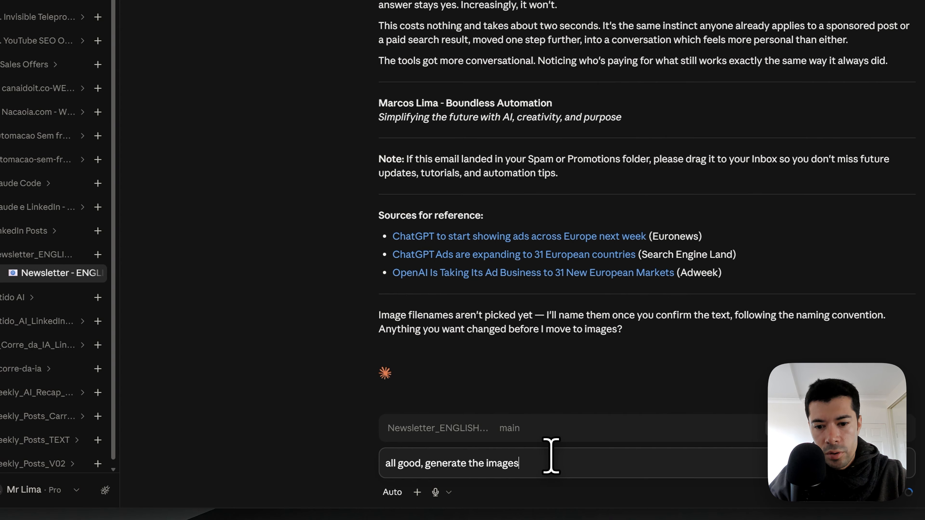
key("Return")
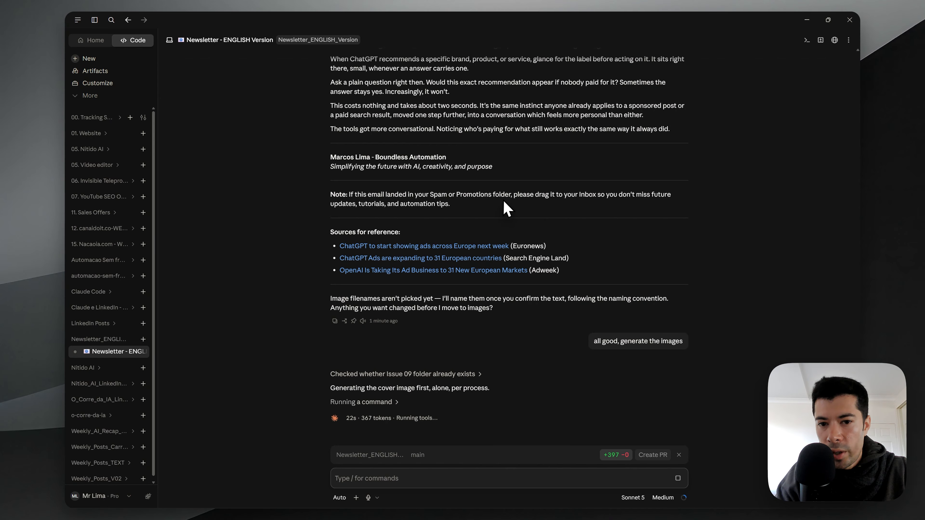
scroll(512, 195, "up", 1)
scroll(512, 194, "up", 6)
scroll(512, 194, "down", 7)
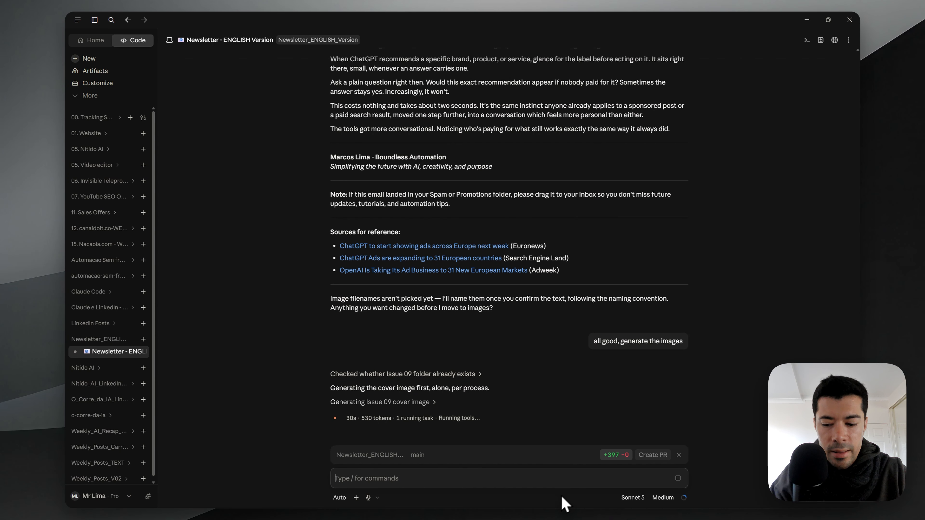
- Switch to the OpenAI Platform home page in Firefox to check the monthly spend and credit balance, and return to the Claude session
key("super")
mouse_move(546, 498)
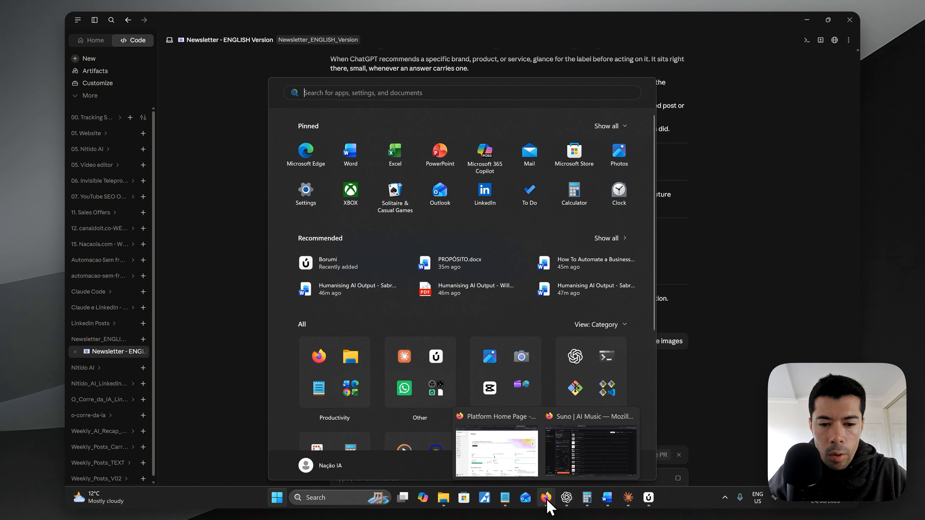
left_click(511, 455)
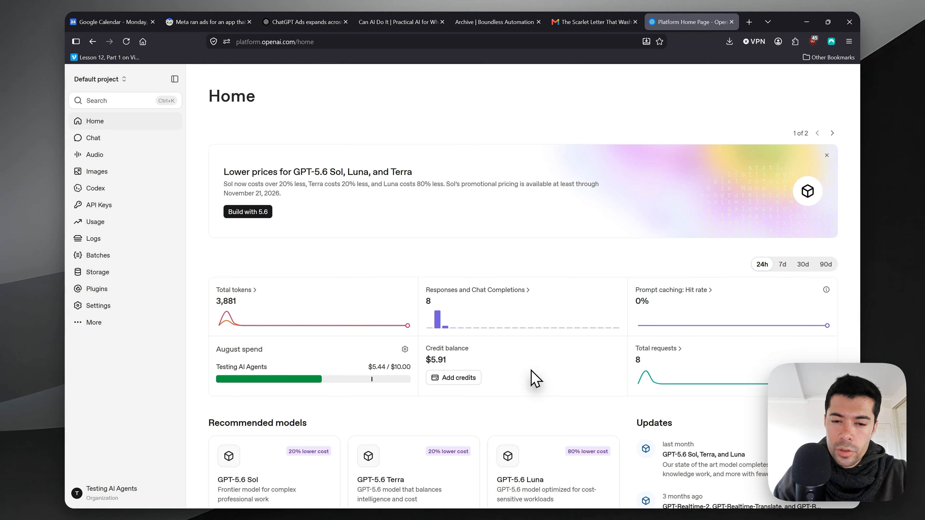
key("alt+Tab")
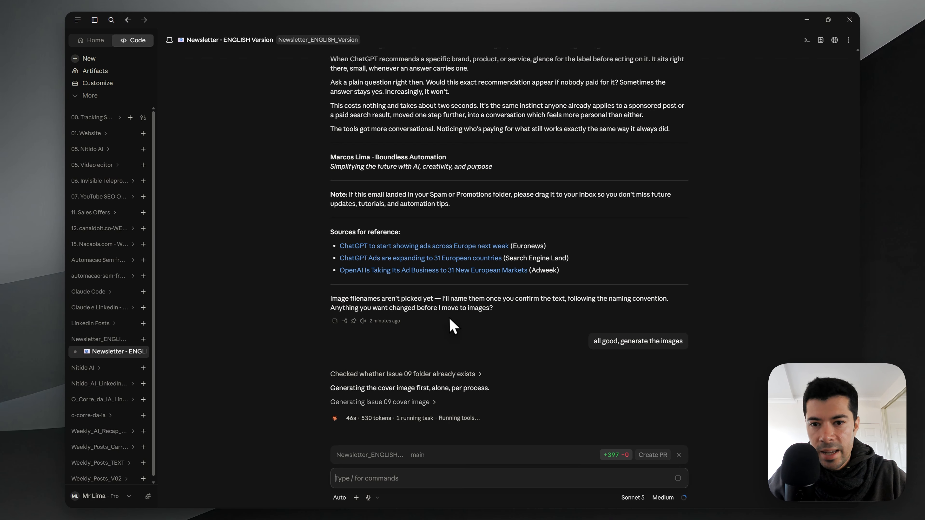
- Look over the section image placeholders in the newsletter draft and switch back to the OpenAI Platform home page
scroll(450, 323, "up", 6)
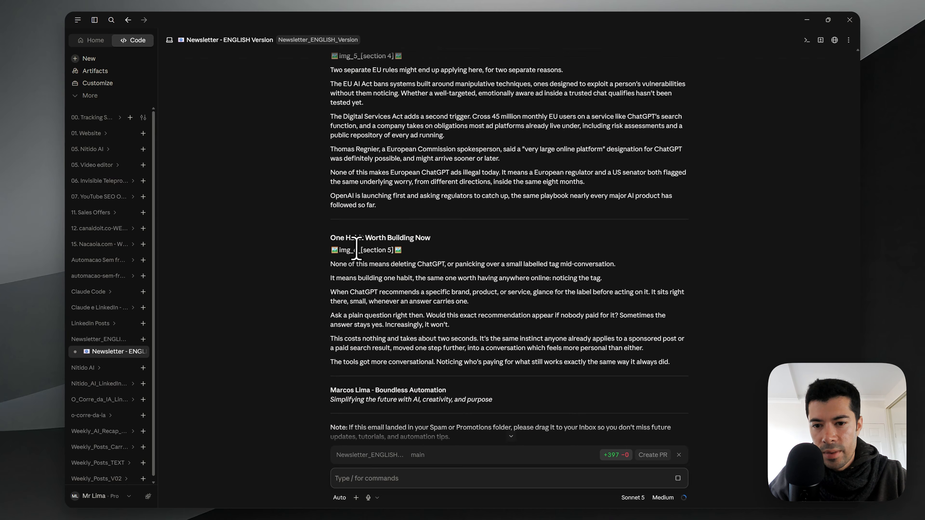
scroll(356, 250, "up", 5)
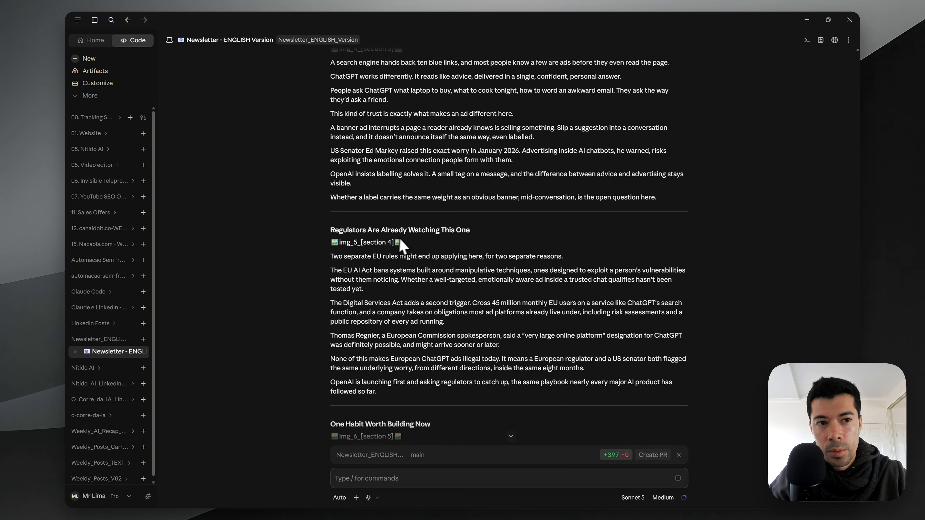
scroll(402, 246, "down", 13)
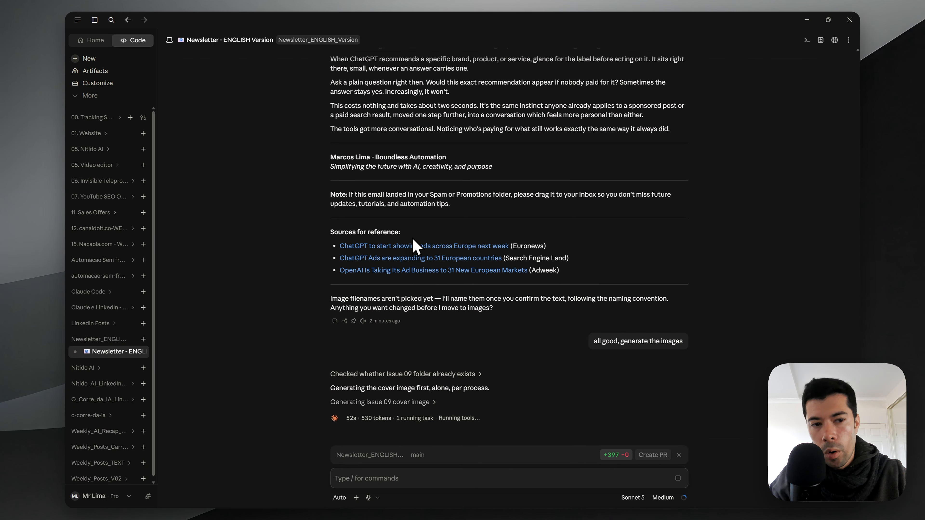
key("alt+Tab")
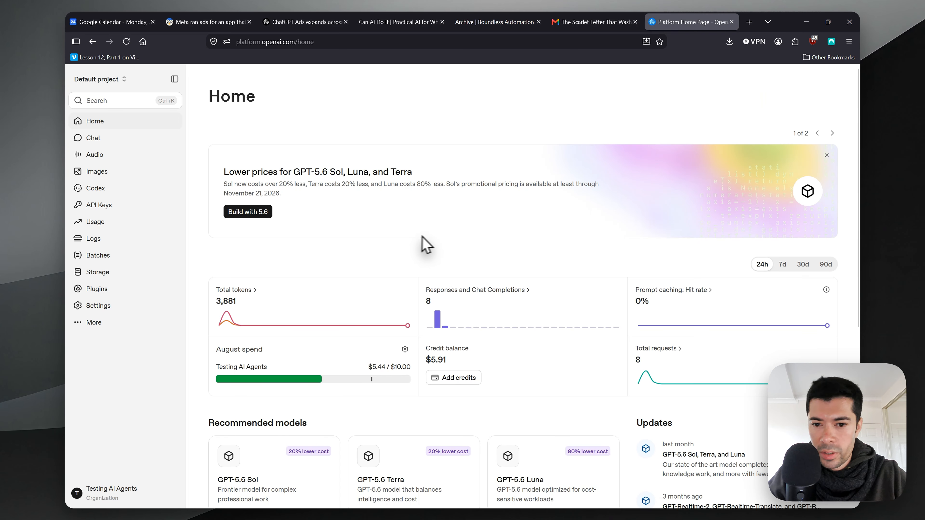